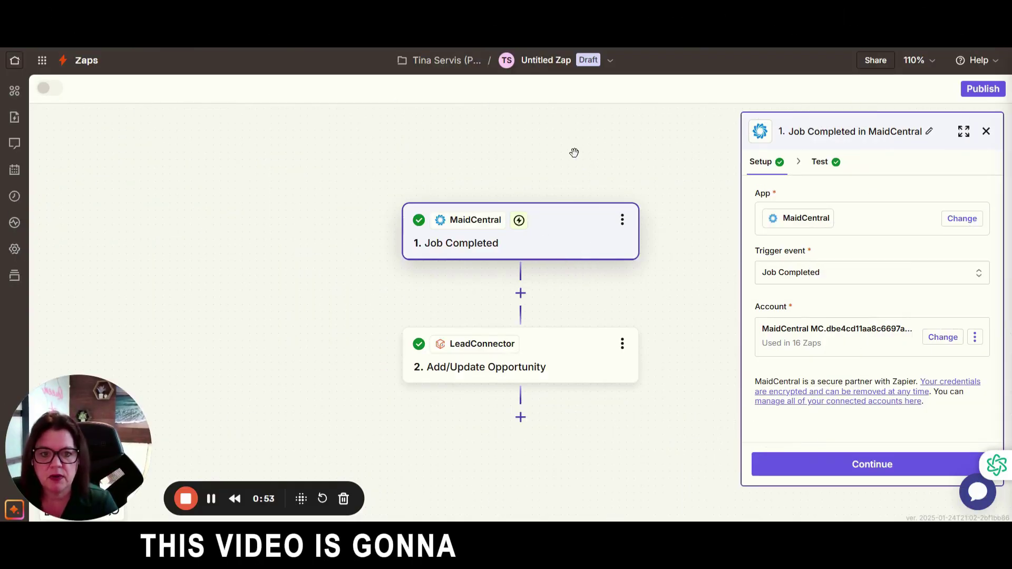
Browse the existing zap's trigger event list and close it without changing the event.
click(779, 271)
scroll(609, 295, down, 5)
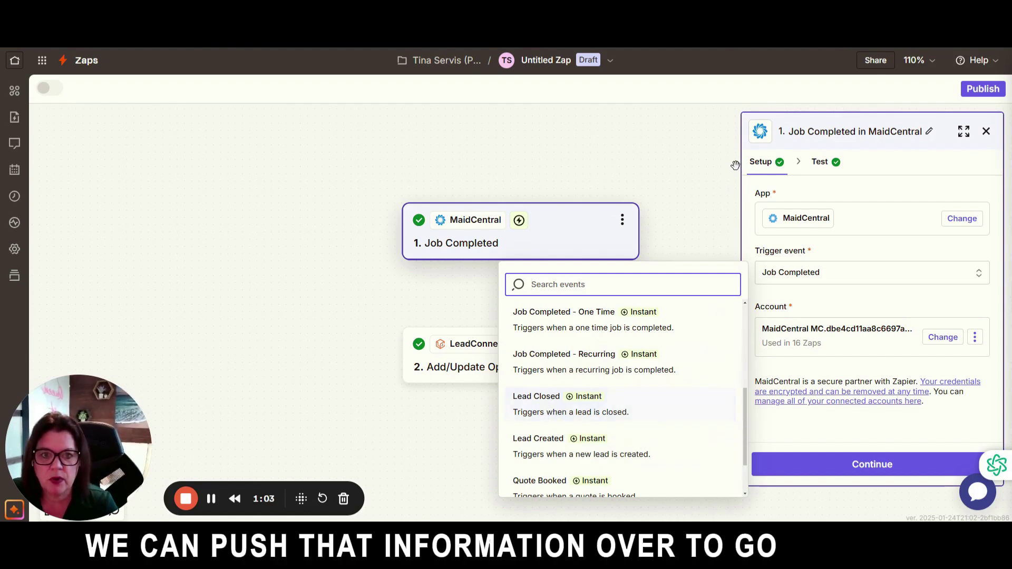
click(682, 161)
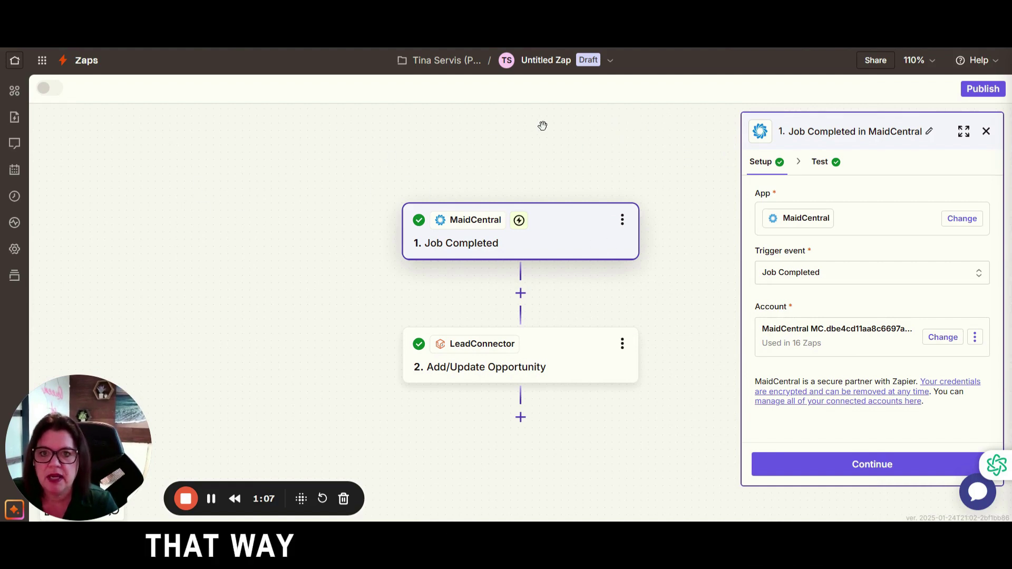
Create a new blank zap with MaidCentral as its trigger app.
click(77, 62)
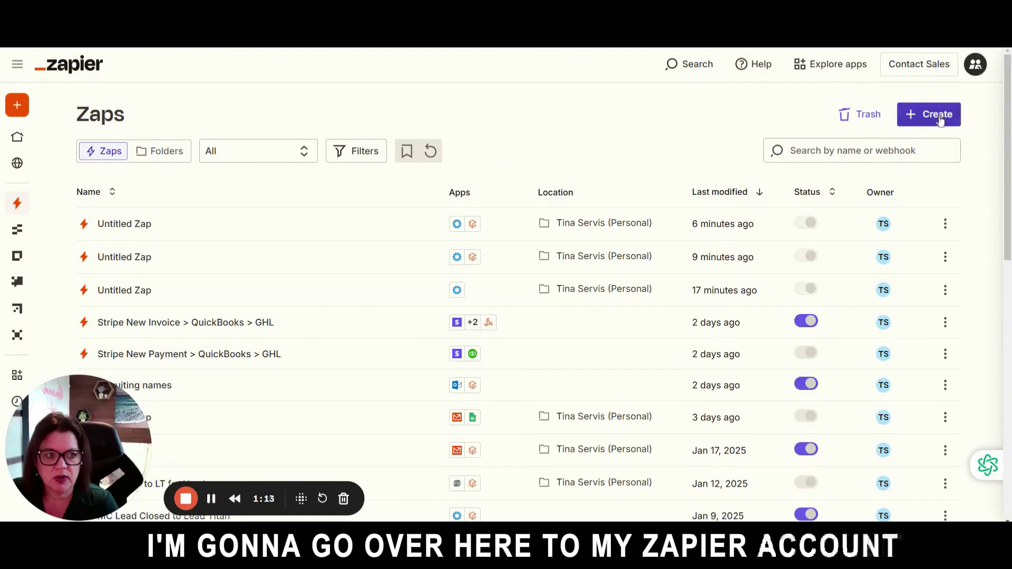
click(928, 115)
click(883, 148)
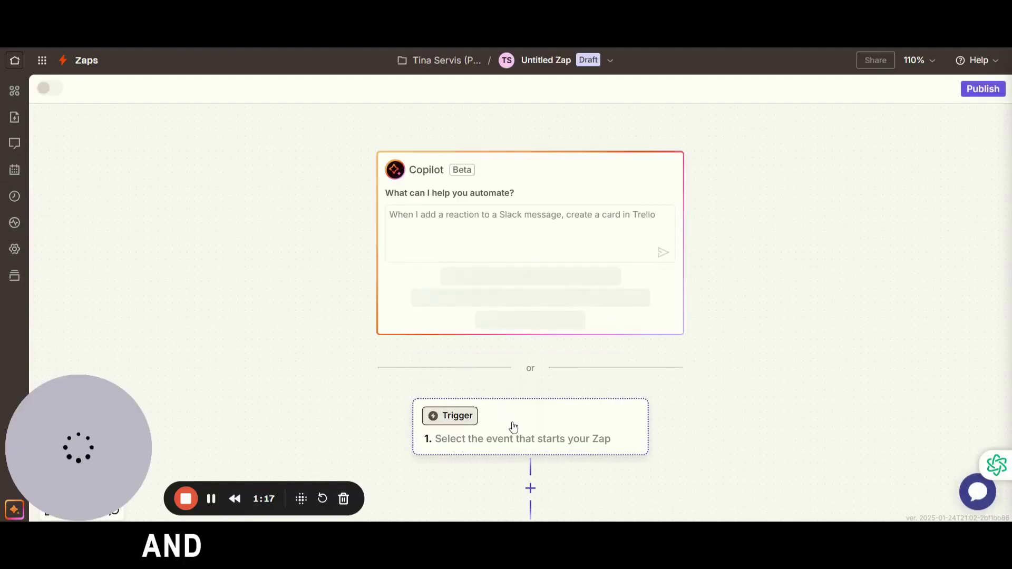
click(511, 424)
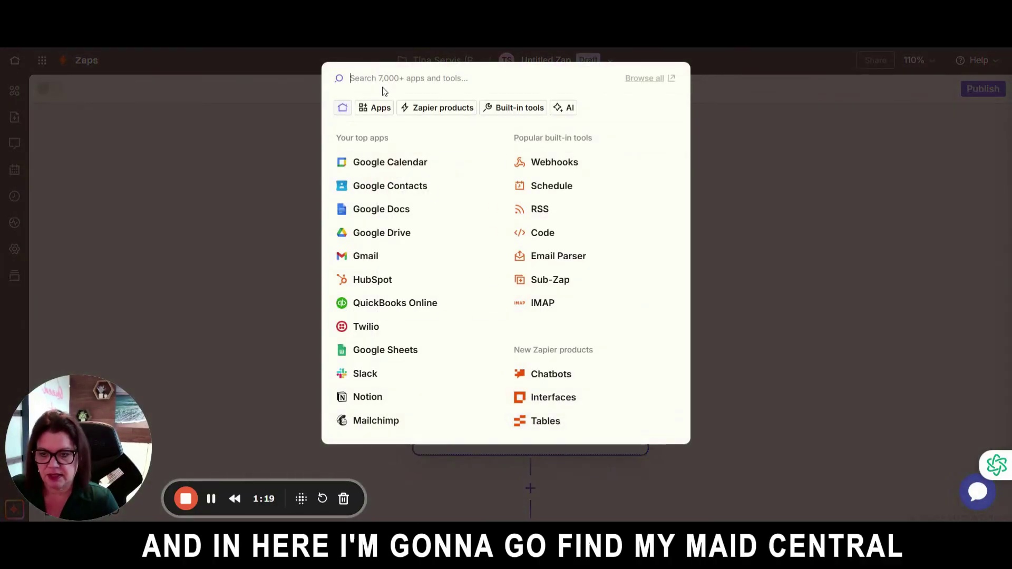
text(maid central)
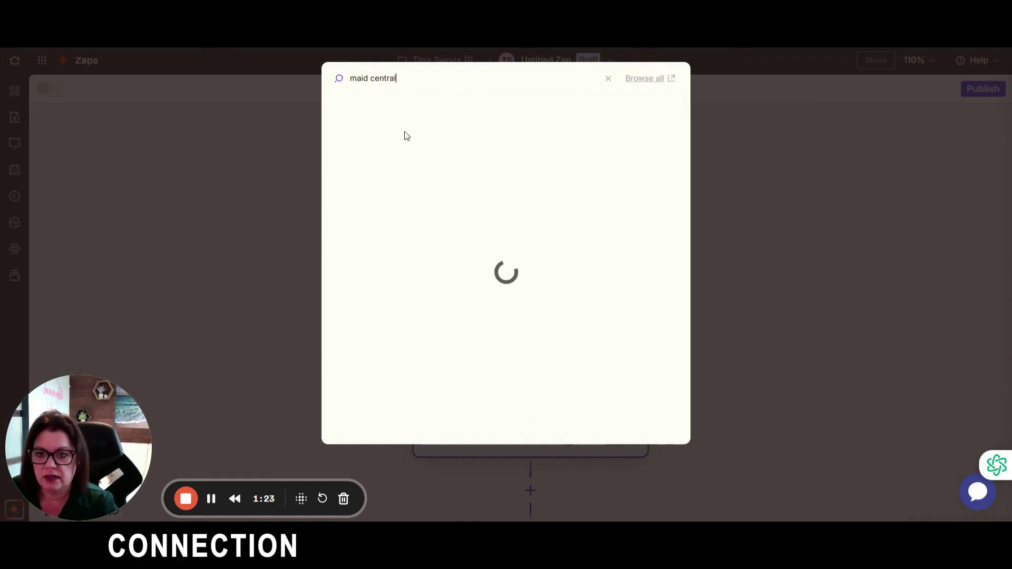
click(359, 182)
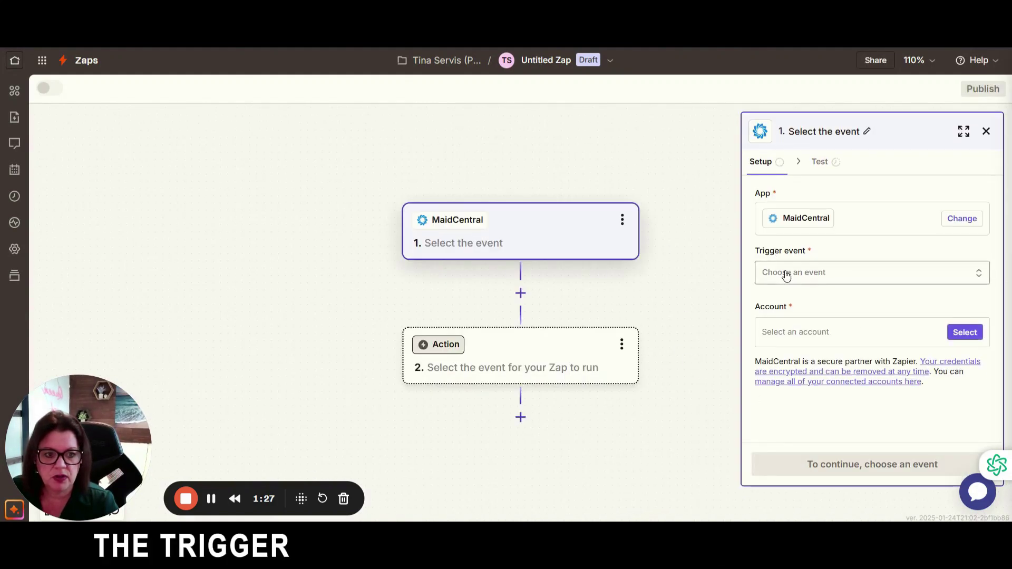
click(848, 273)
Make Lead Closed the MaidCentral trigger event and continue to the trigger test.
scroll(669, 341, down, 5)
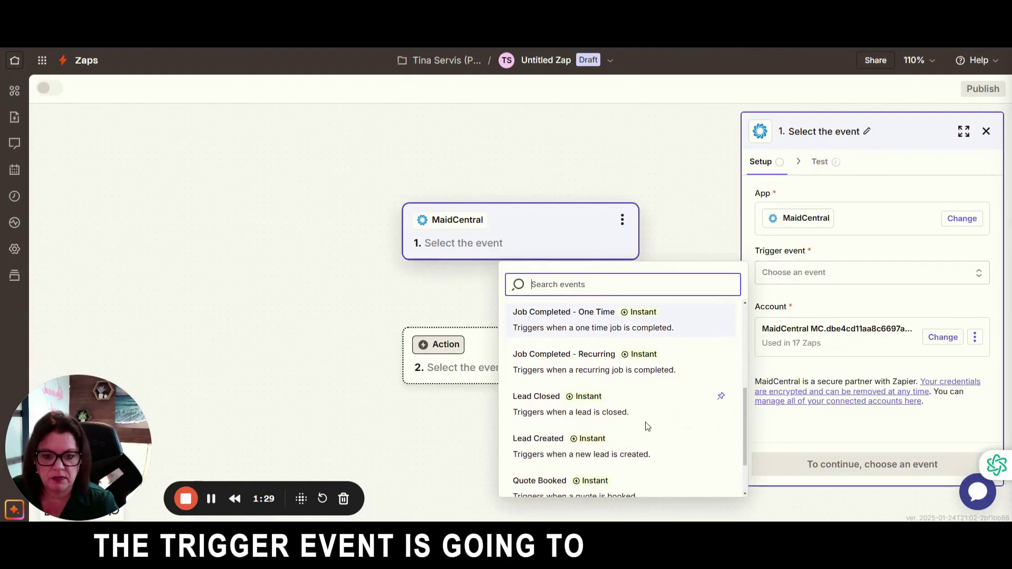
click(527, 413)
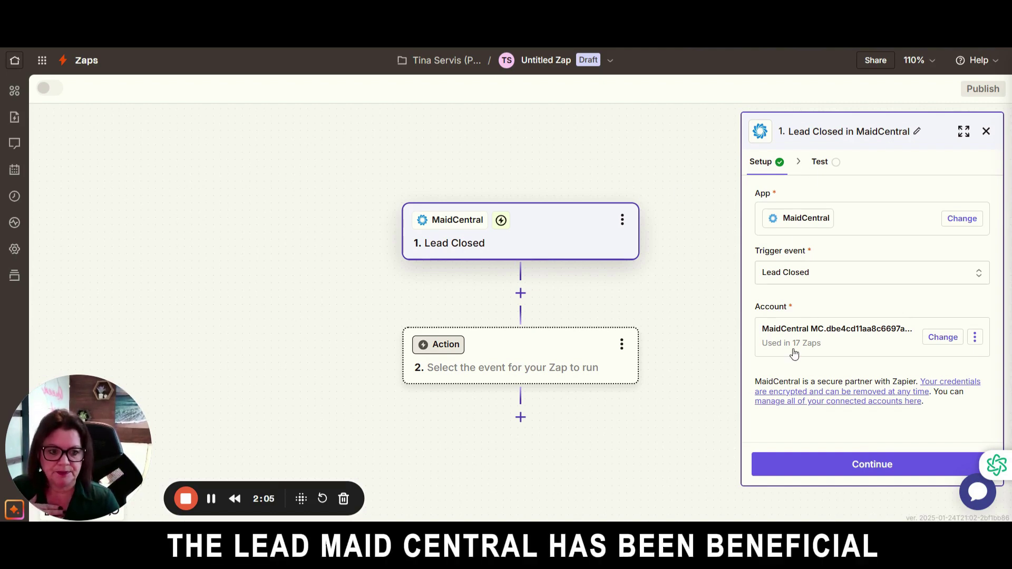
click(844, 465)
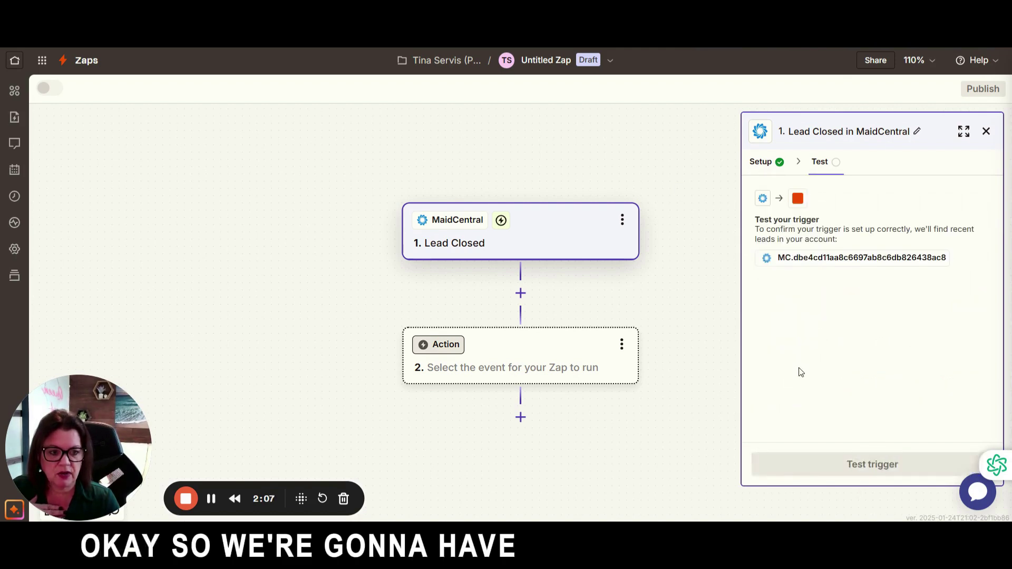
Test the trigger and keep sample Lead C as data for step 2.
click(872, 464)
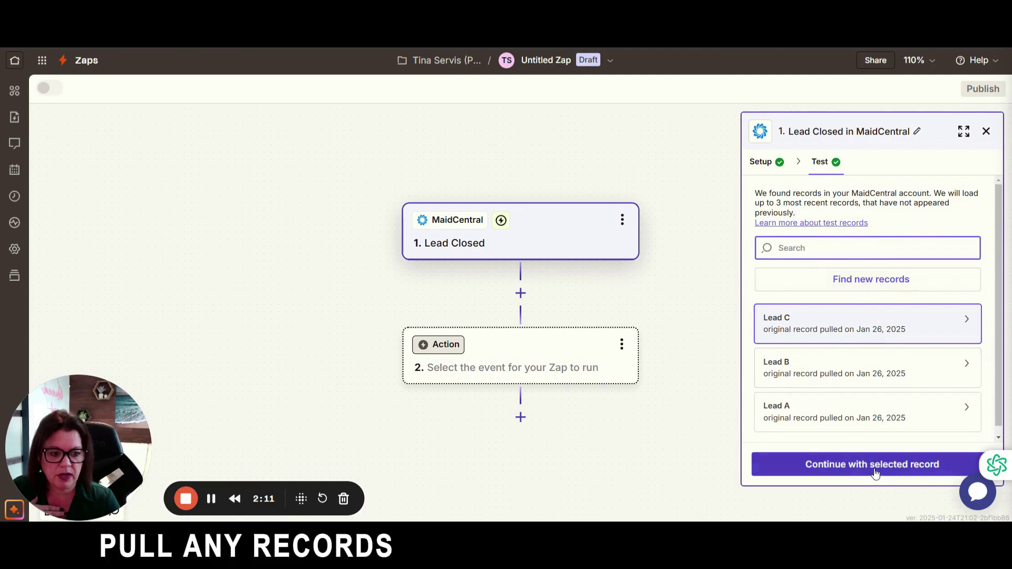
click(836, 467)
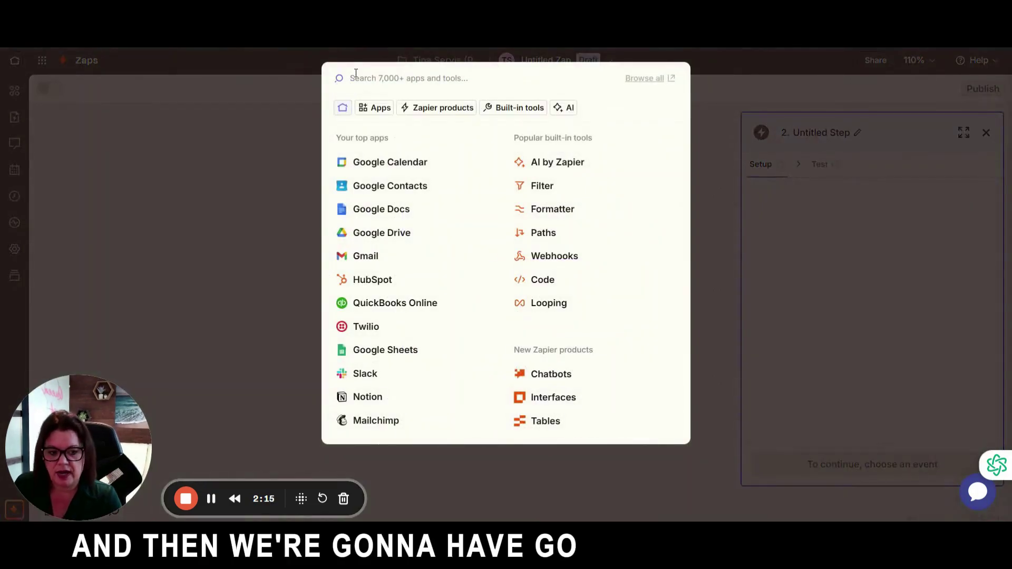
Make step 2 a LeadConnector action with the Add/Update Opportunity event.
text(lead conn)
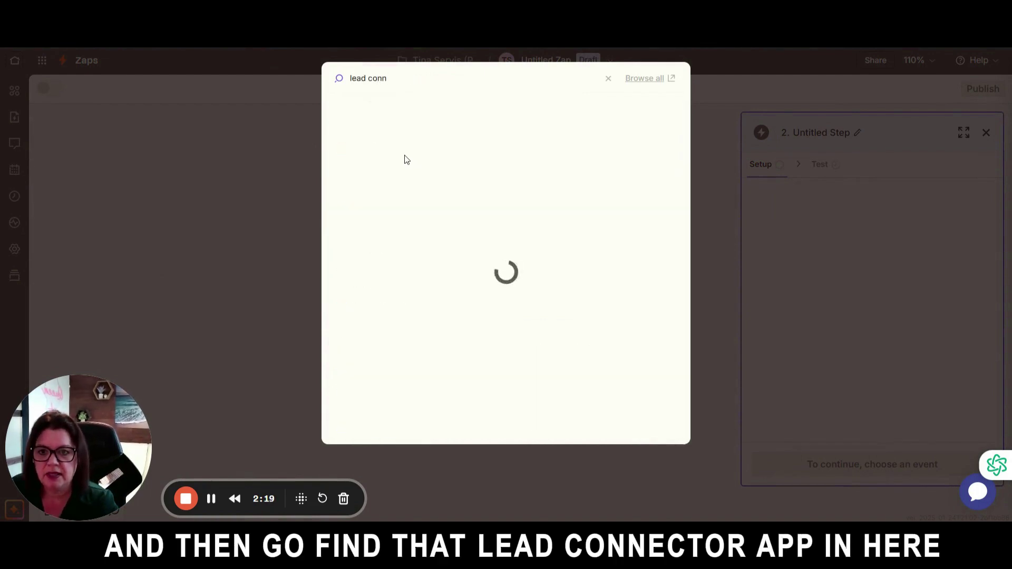
key(BackSpace)
key(BackSpace)
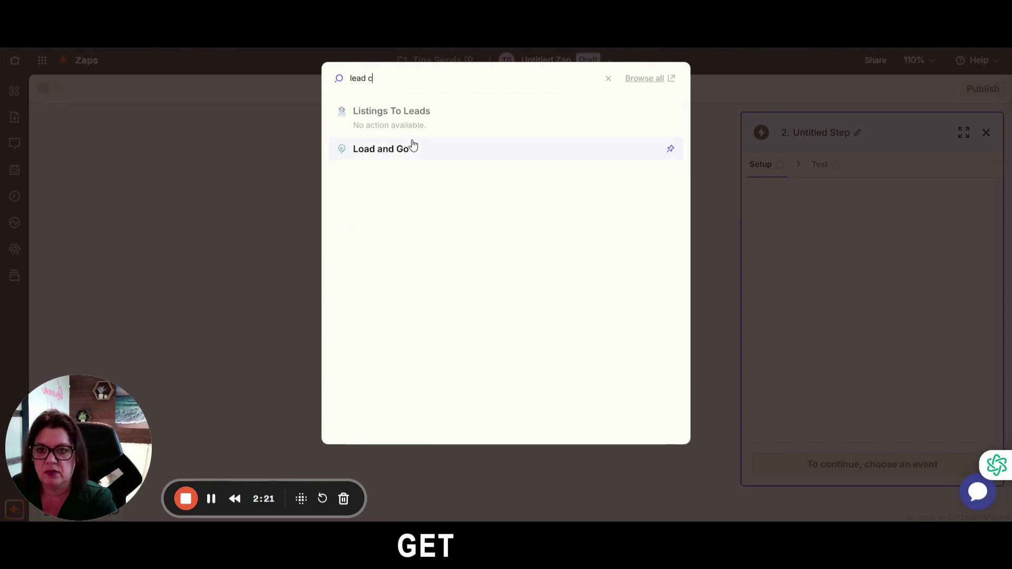
click(411, 148)
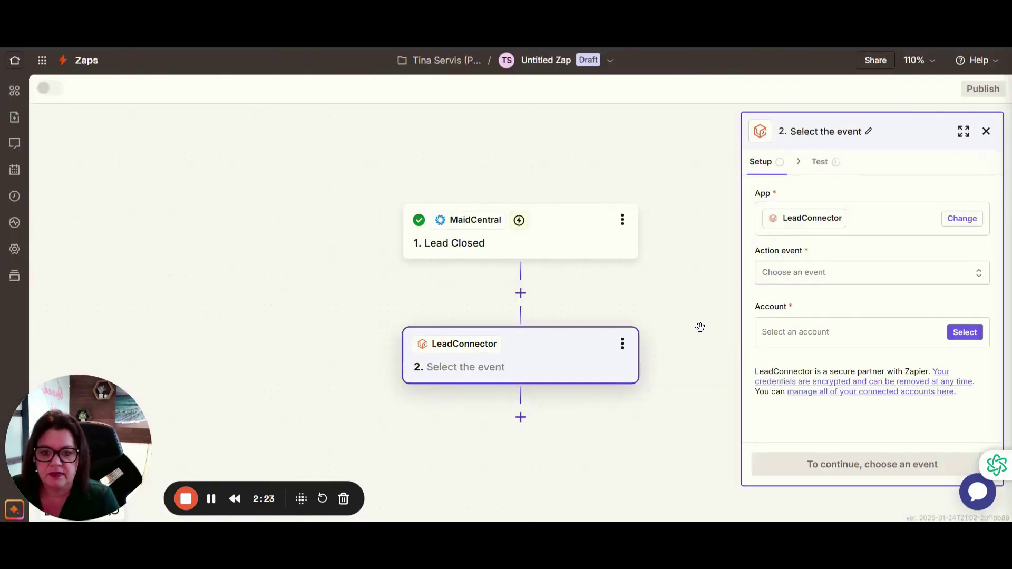
click(792, 274)
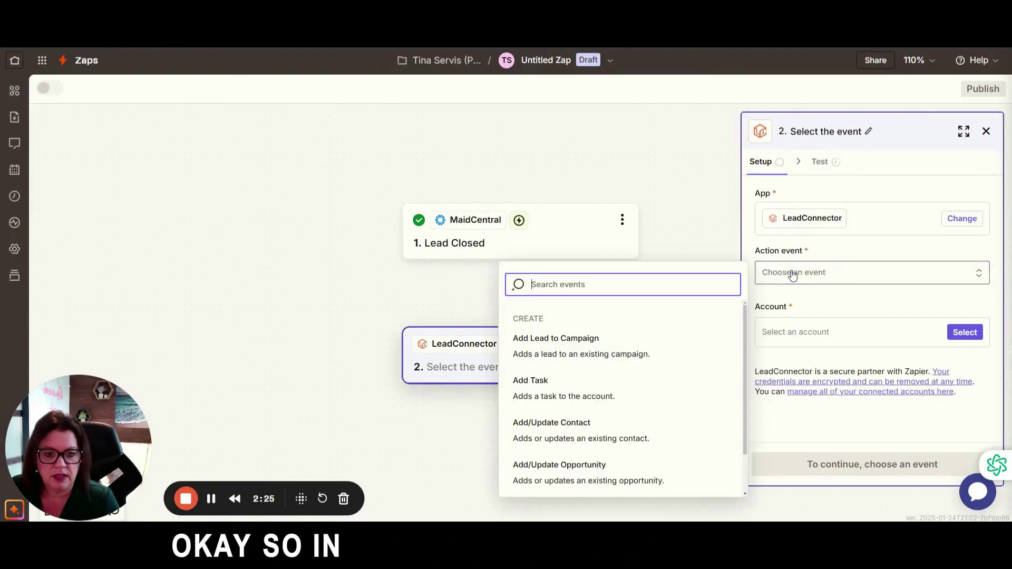
click(585, 470)
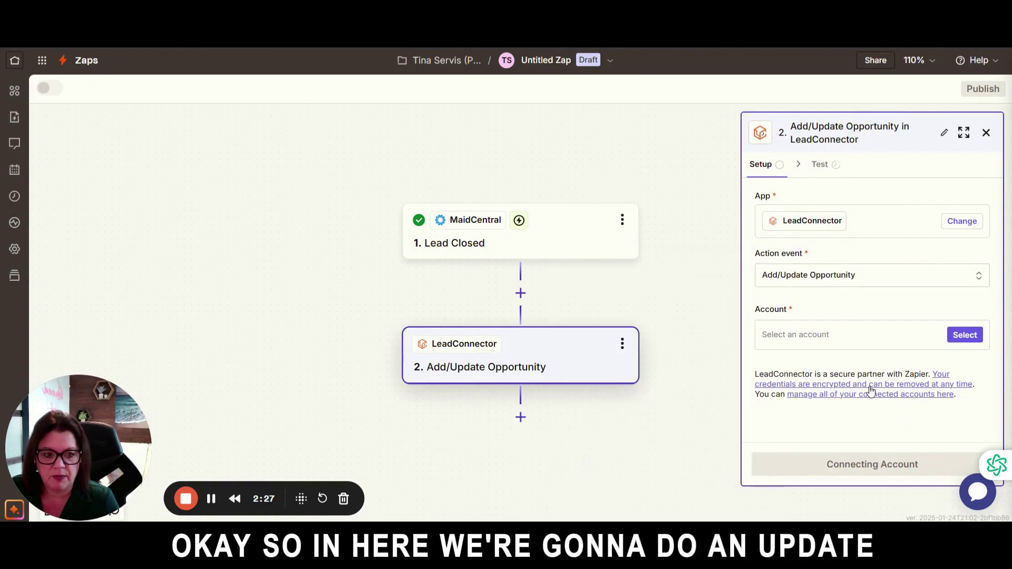
Connect a LeadConnector account to the action and finish setup.
click(840, 337)
click(582, 417)
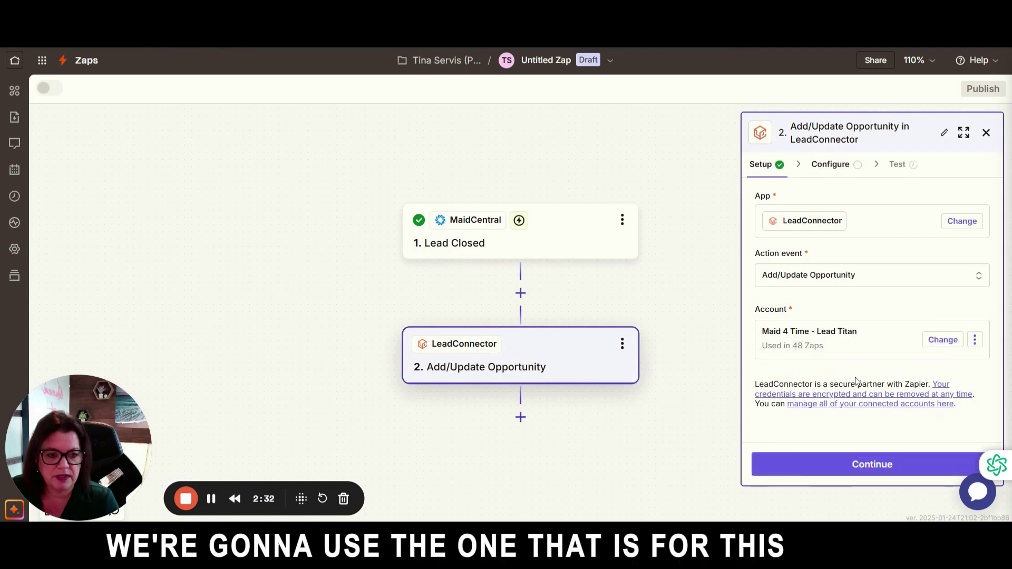
click(870, 465)
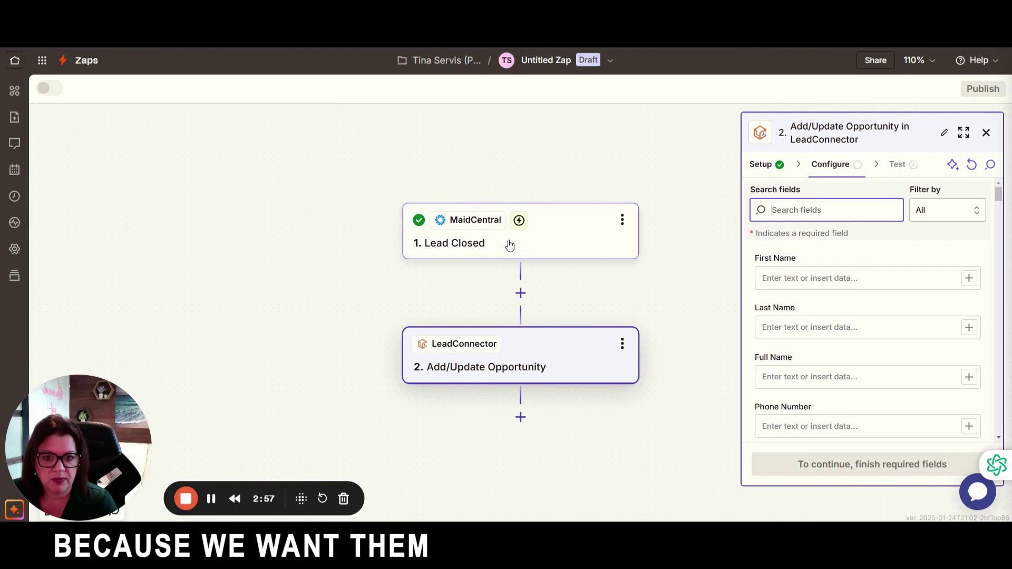
Map First Name to Given Name and Last Name to Family Name from the trigger.
click(969, 277)
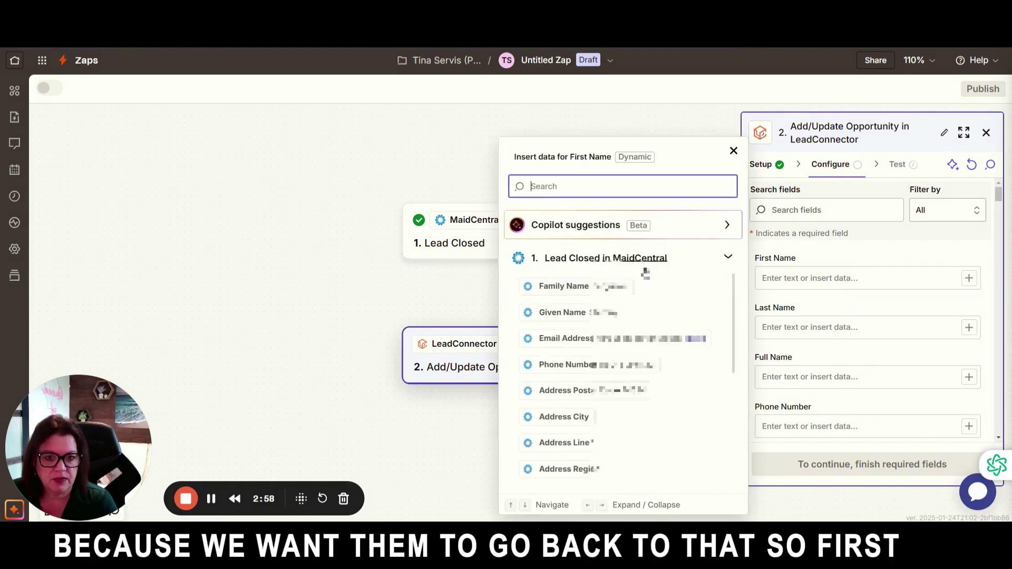
click(612, 315)
click(959, 327)
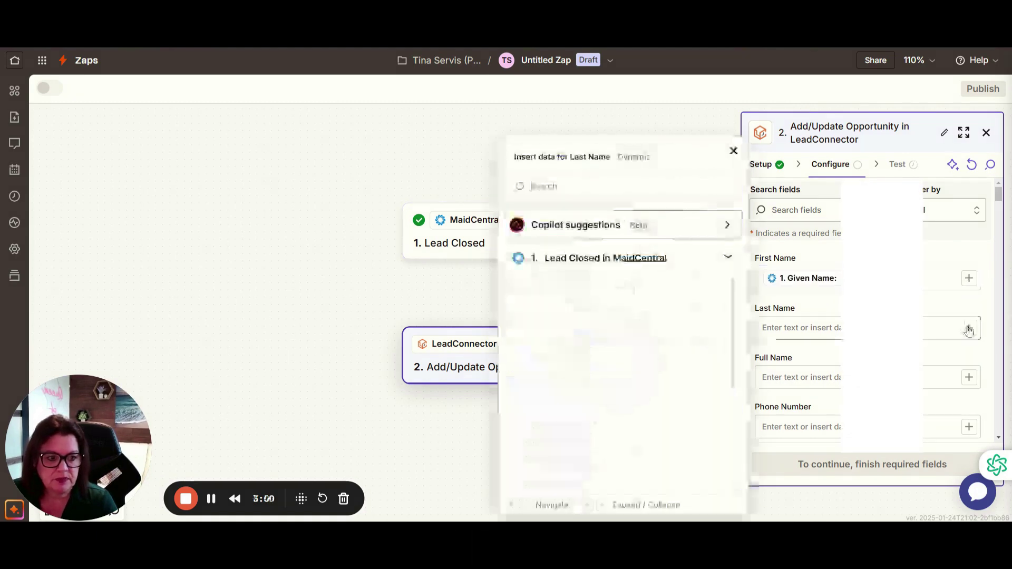
click(579, 286)
scroll(923, 305, down, 2)
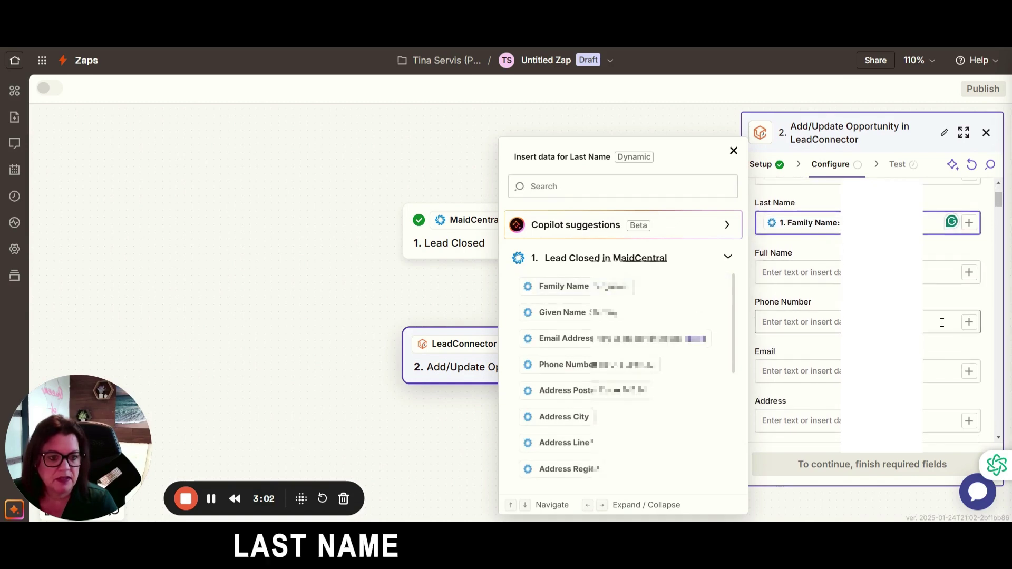
Map Phone Number and Email from the lead's Phone Number and Email Address, and set Mark as Lead to True.
click(968, 322)
click(969, 323)
click(968, 323)
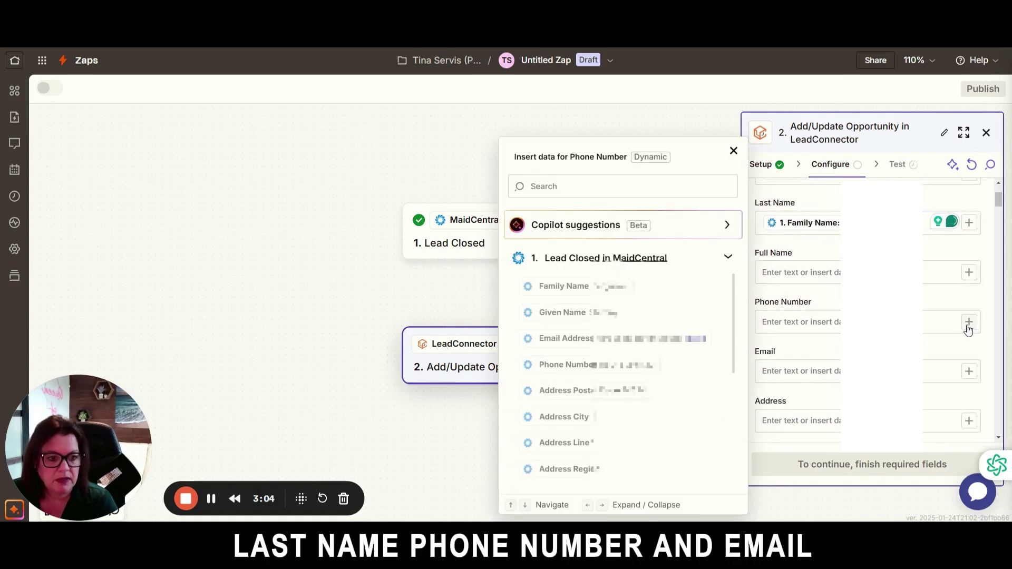
click(718, 363)
click(969, 372)
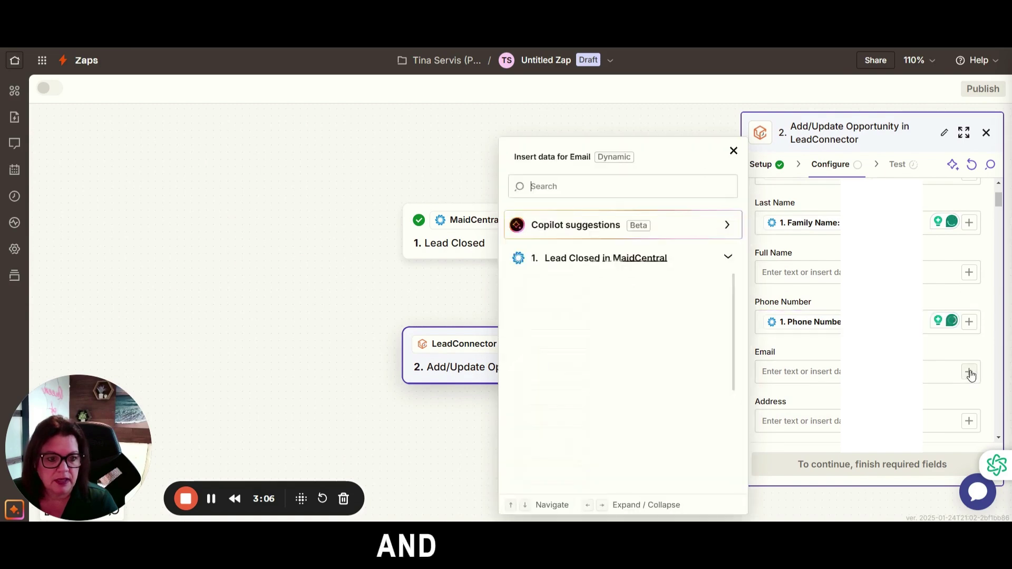
click(718, 338)
scroll(867, 316, down, 4)
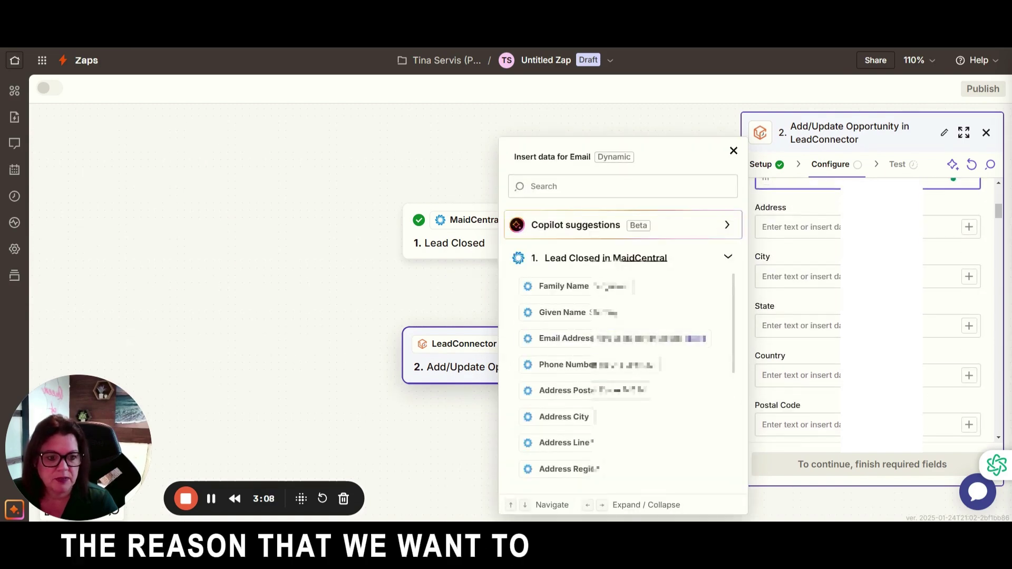
scroll(835, 311, down, 5)
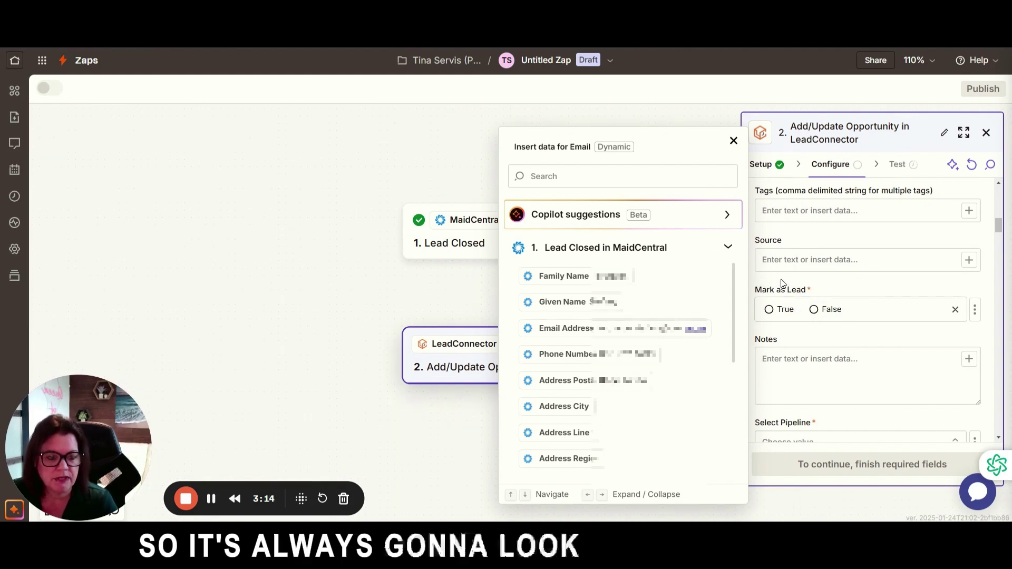
click(769, 310)
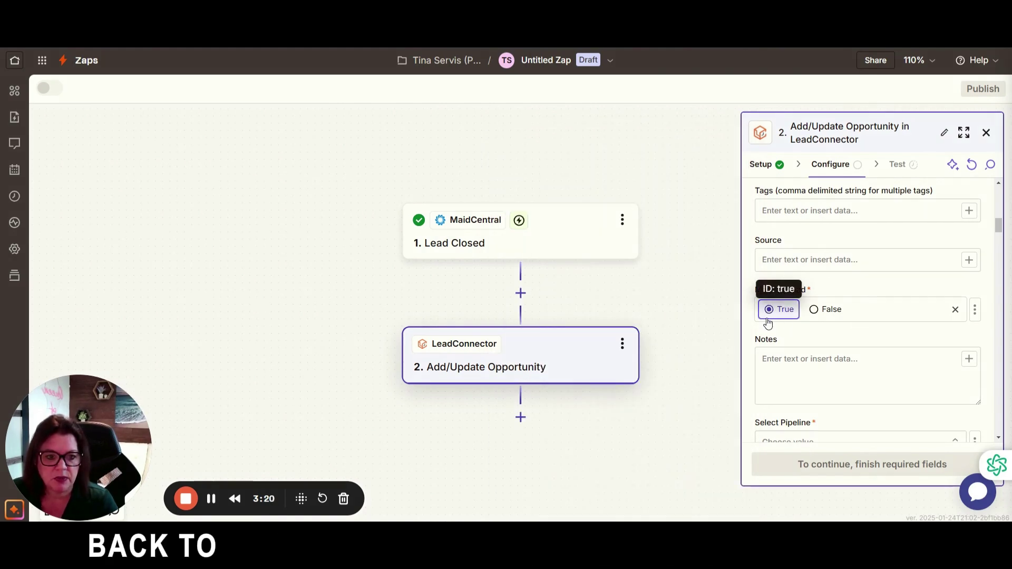
Choose Maid Central Pipeline with stage 1 (a) Lead Closed and finish configuring.
scroll(867, 330, down, 3)
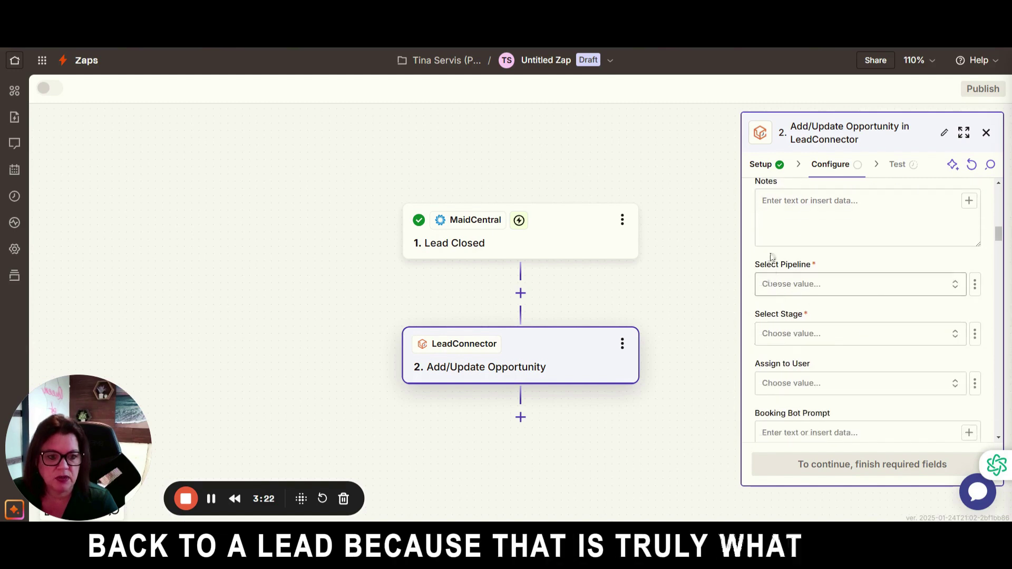
click(800, 287)
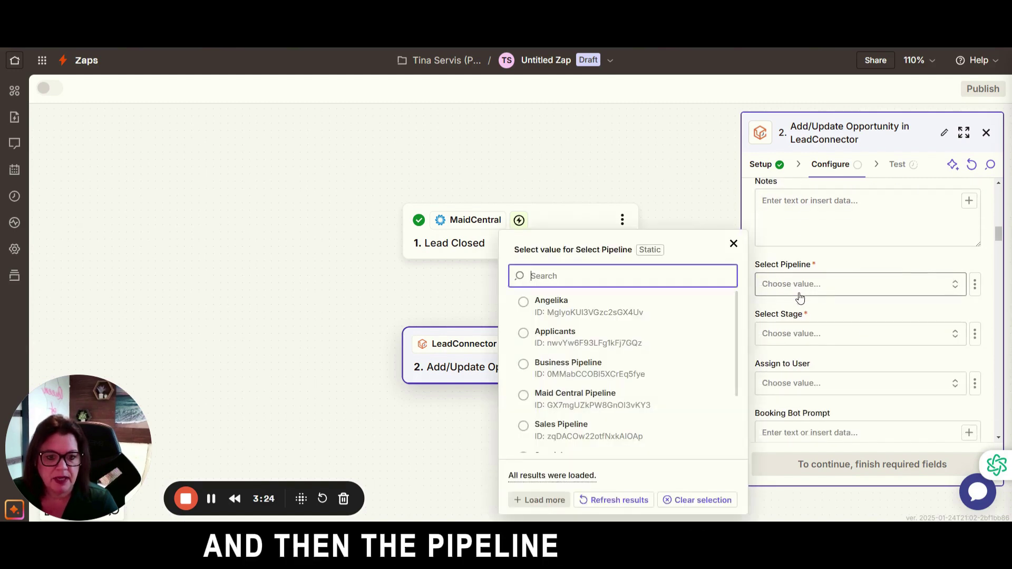
click(575, 399)
click(822, 334)
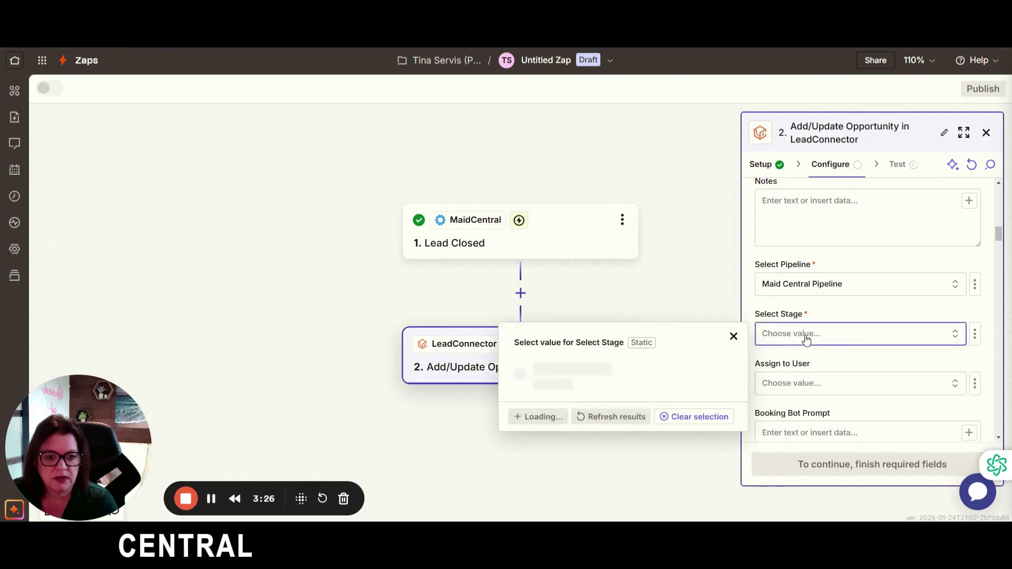
click(578, 378)
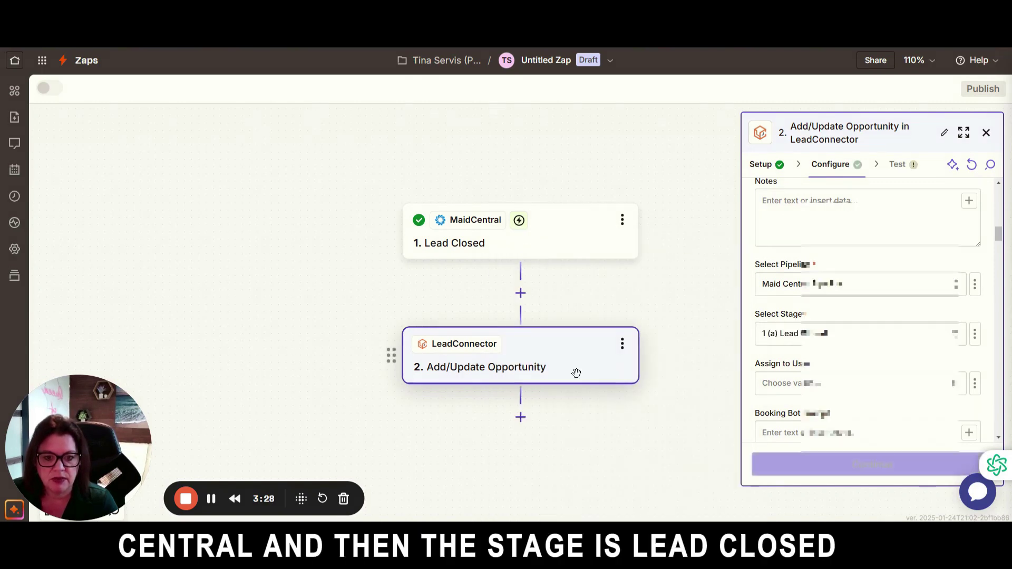
click(896, 464)
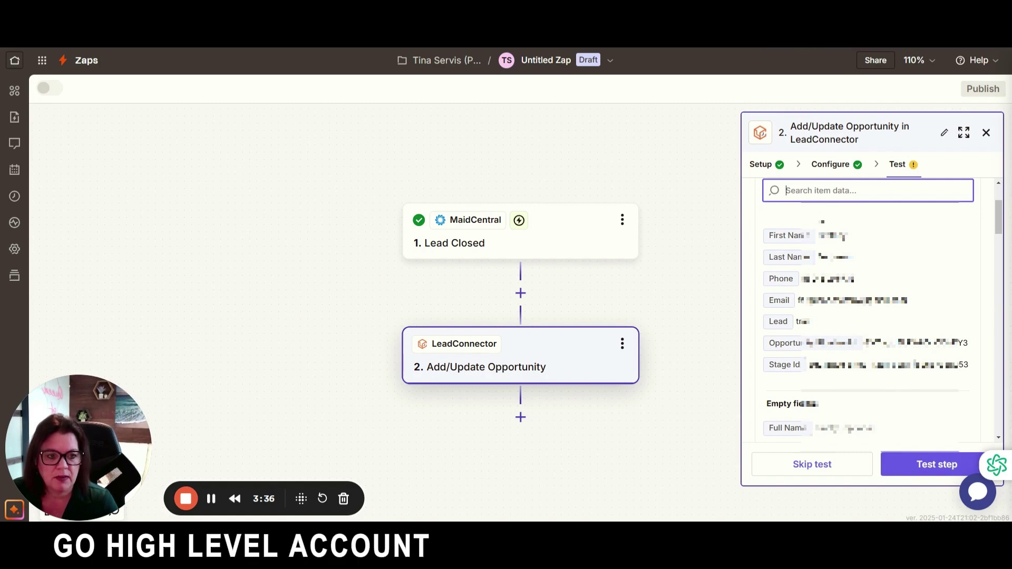
scroll(888, 258, down, 1)
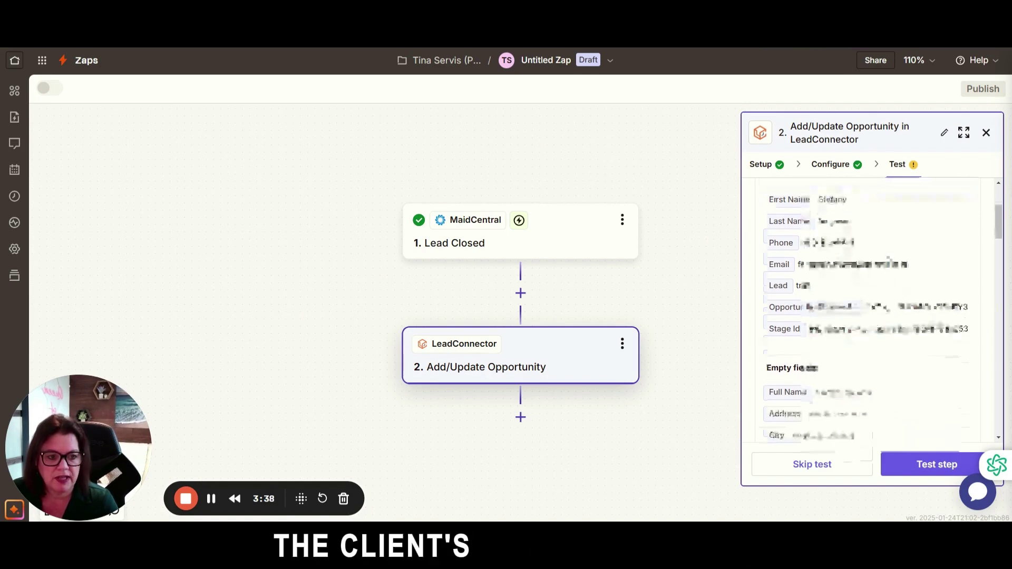
scroll(895, 285, up, 1)
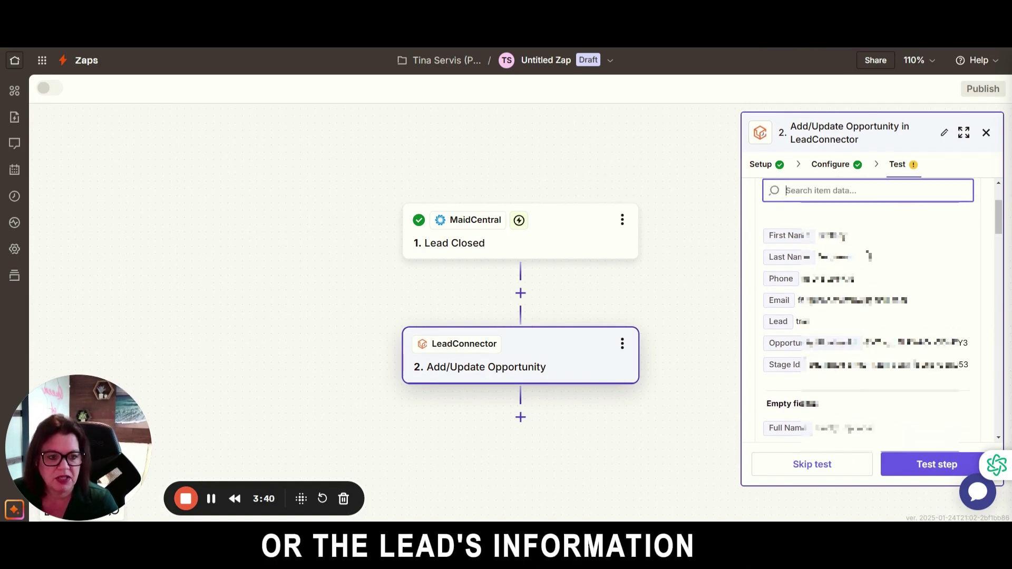